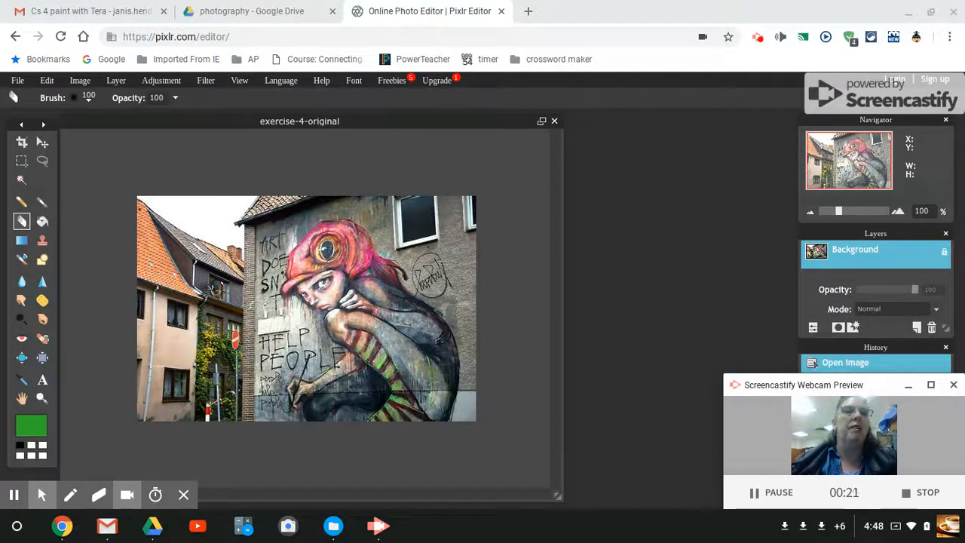
# Step: Marquee-select the street scene beside the mural building, about 138 by 319 px, and clear it
pyautogui.click(23, 165)
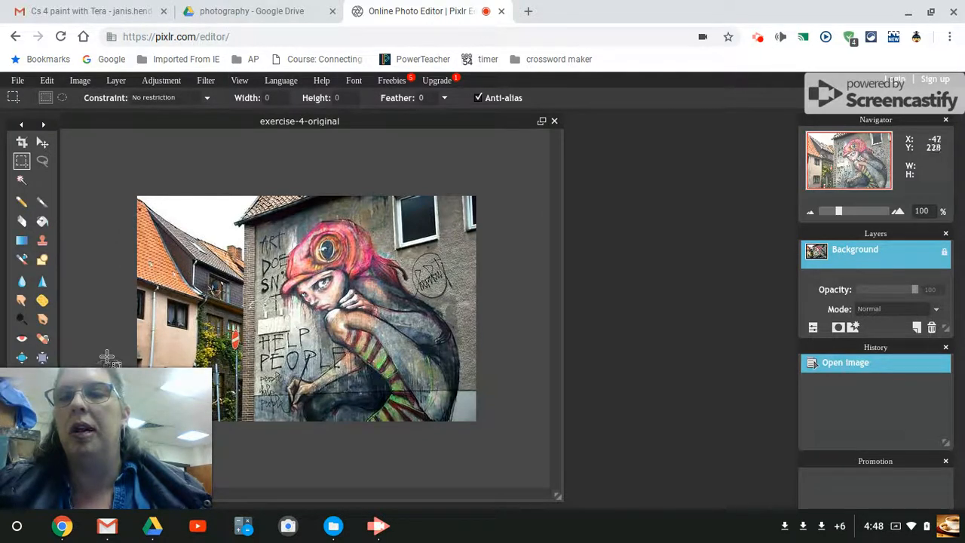
pyautogui.click(188, 390)
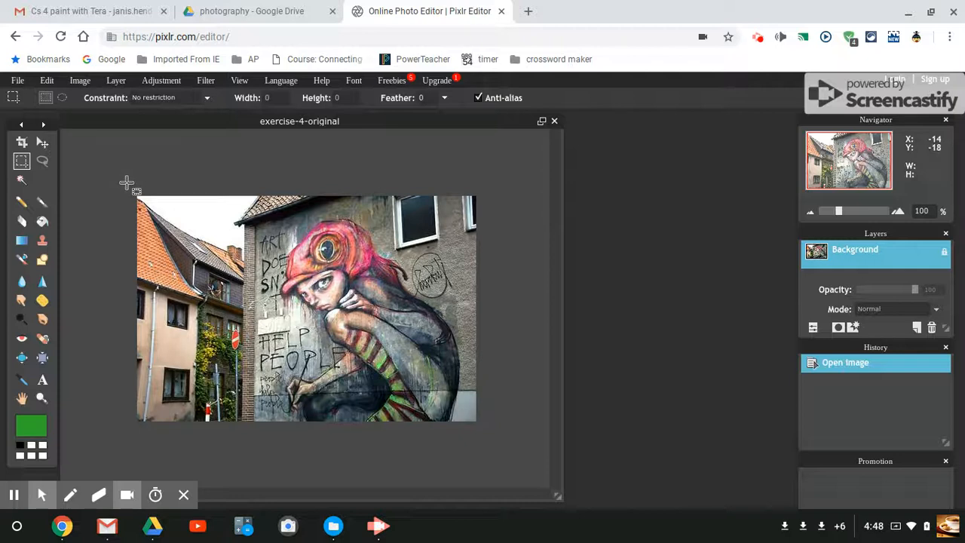
pyautogui.moveTo(129, 189); pyautogui.dragTo(241, 464)
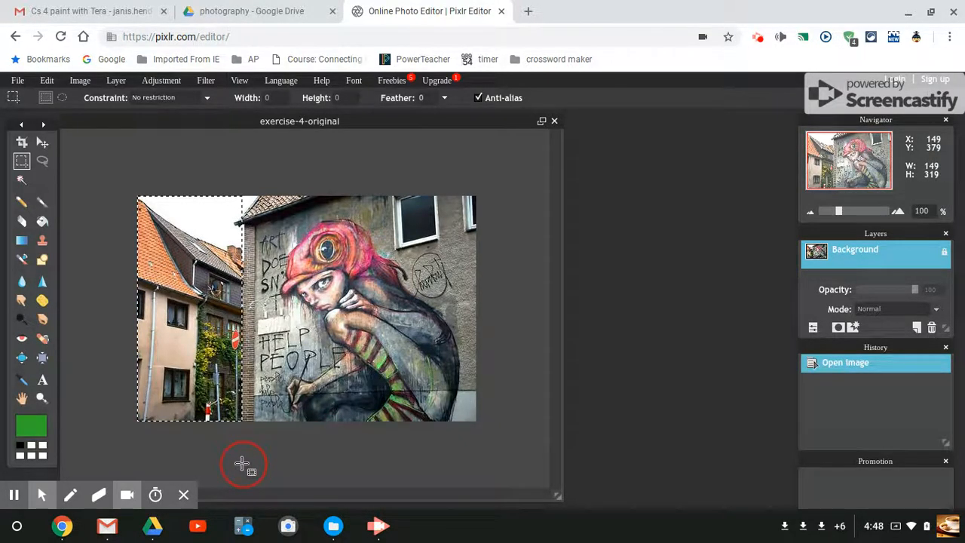
pyautogui.moveTo(237, 463); pyautogui.dragTo(235, 464)
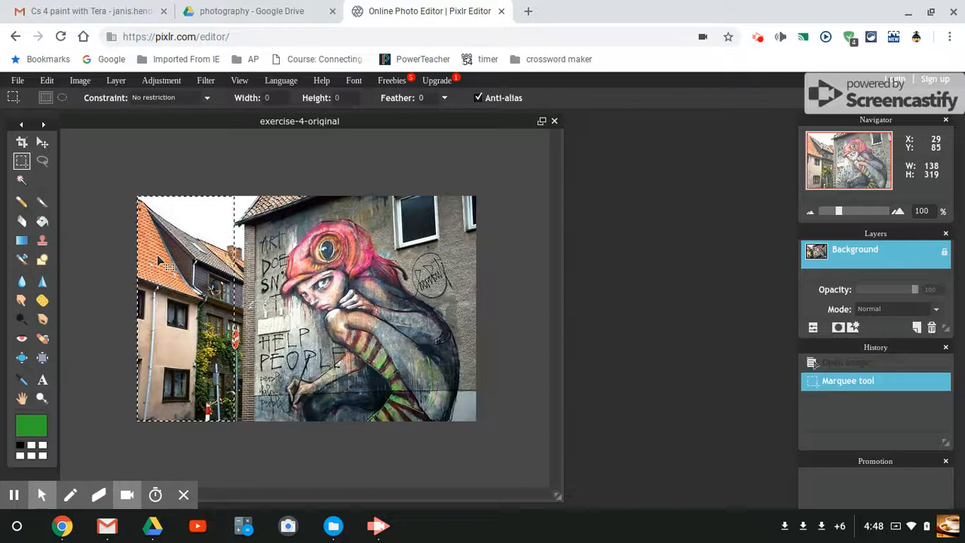
pyautogui.press('Delete')
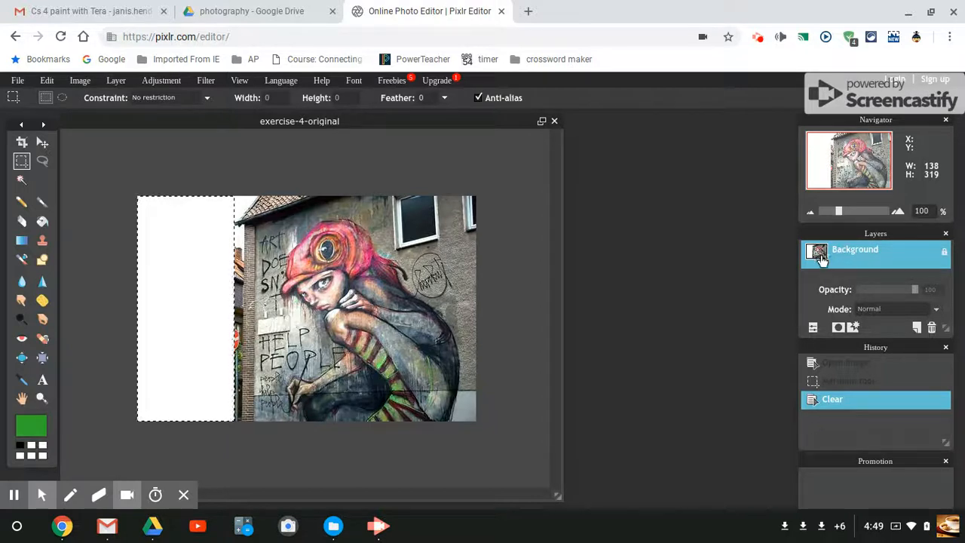
# Step: Unlock the Background layer and remove the rectangular selection from the cleared area
pyautogui.doubleClick(944, 253)
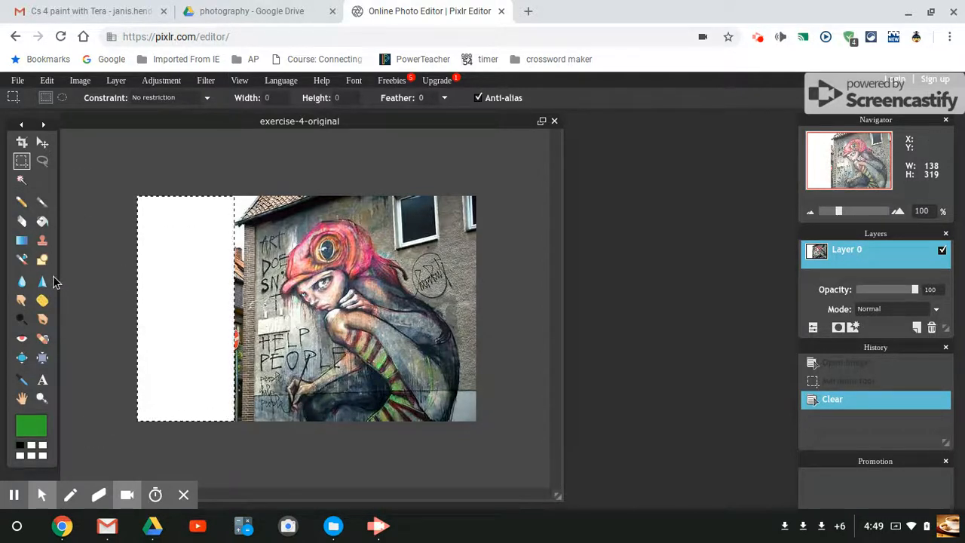
pyautogui.click(21, 221)
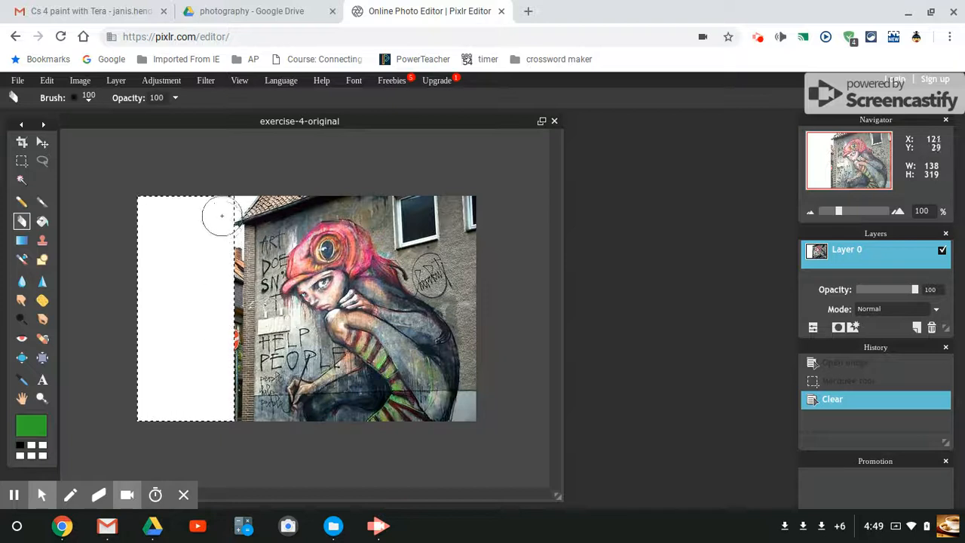
pyautogui.click(22, 162)
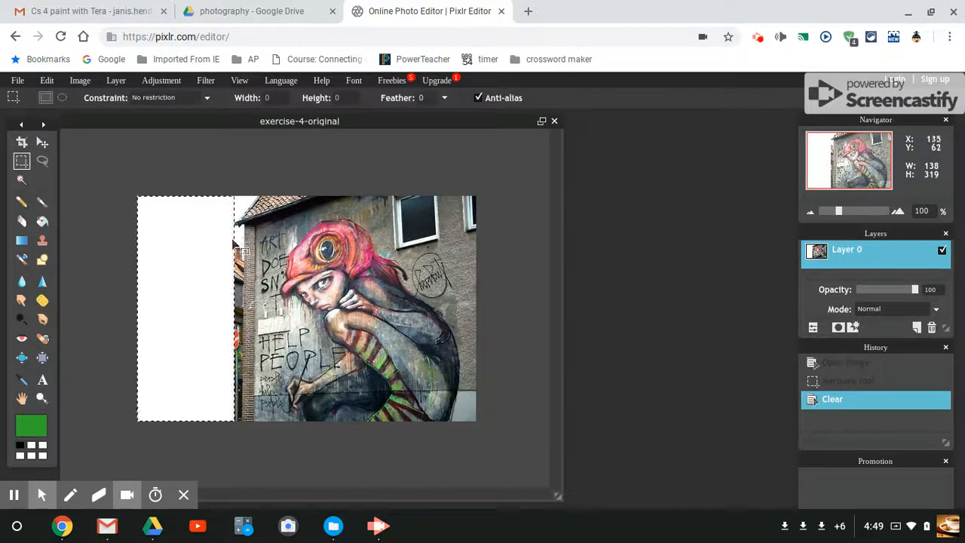
pyautogui.moveTo(225, 248); pyautogui.dragTo(212, 365)
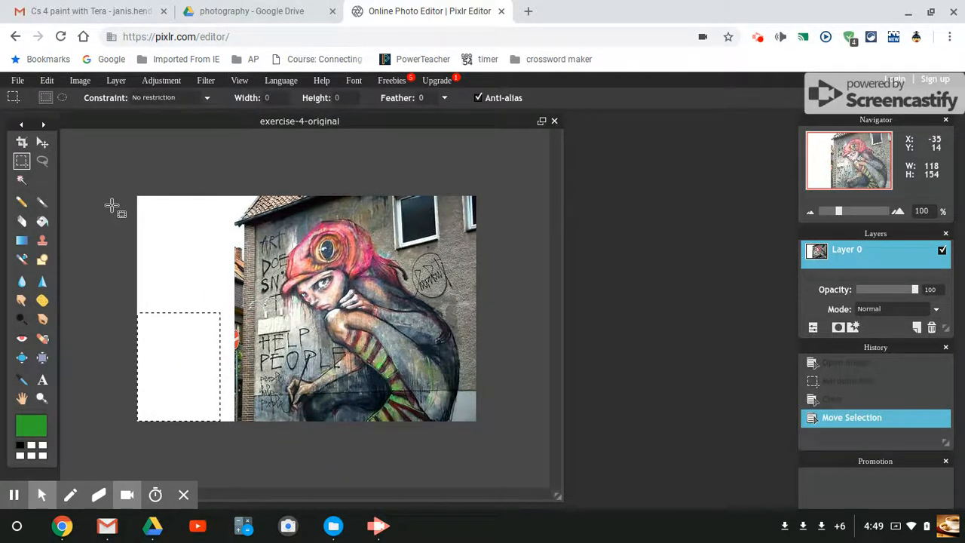
pyautogui.click(46, 79)
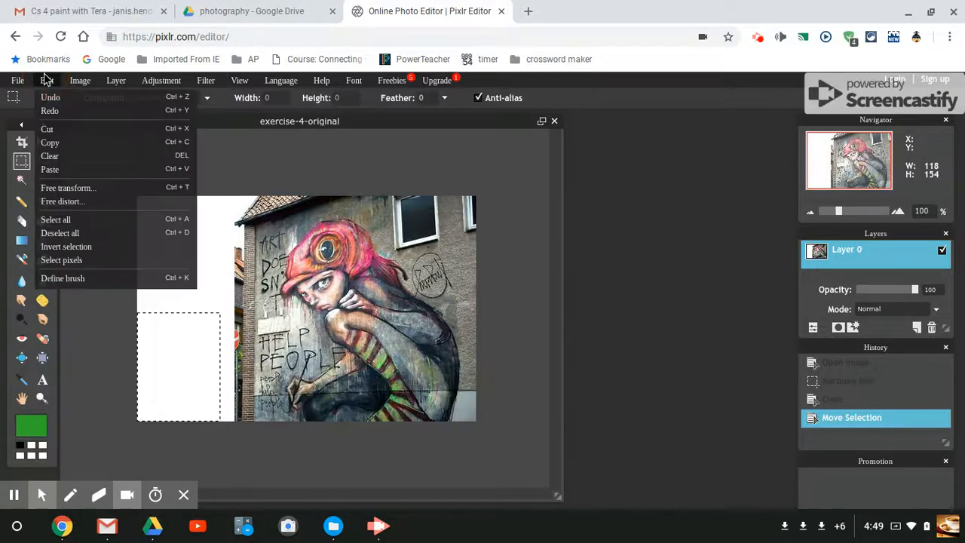
pyautogui.click(78, 233)
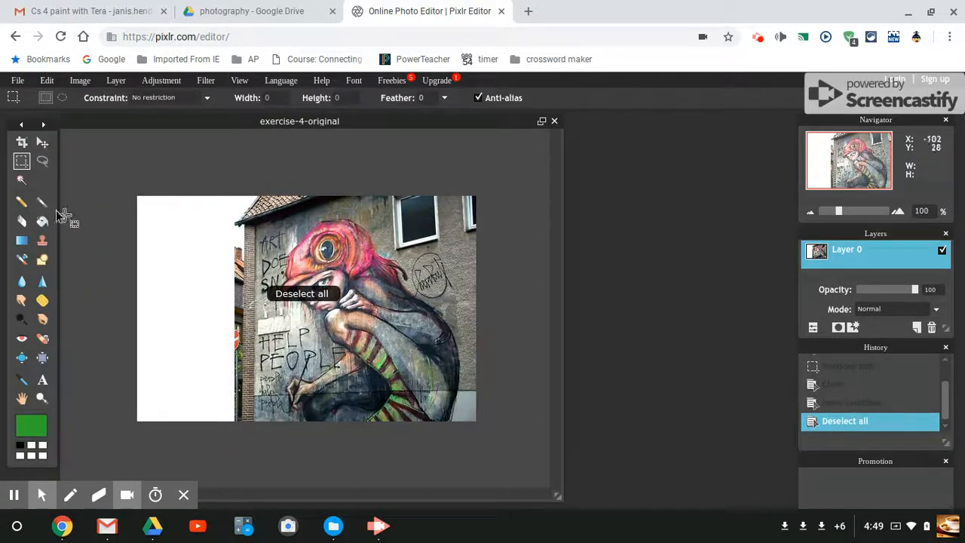
# Step: Select the leftover strip of street along the brick wall edge, about 55 by 262 px, delete it, and deselect
pyautogui.click(22, 160)
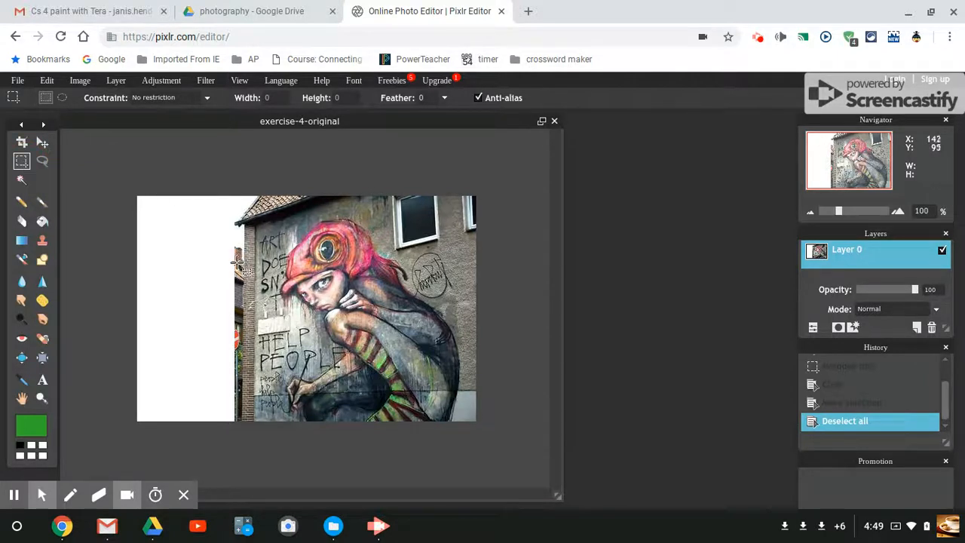
pyautogui.moveTo(204, 236); pyautogui.dragTo(241, 445)
pyautogui.press('Delete')
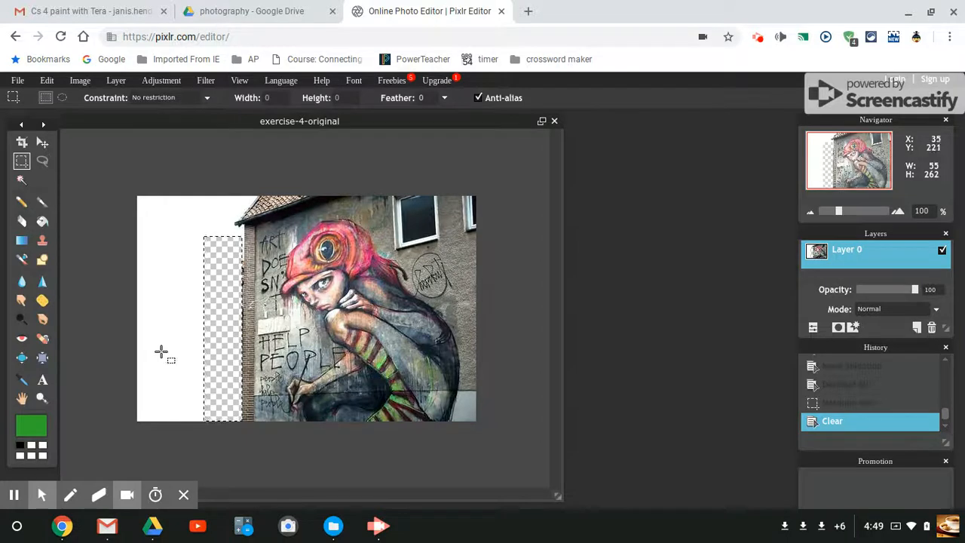
pyautogui.click(47, 81)
pyautogui.click(76, 235)
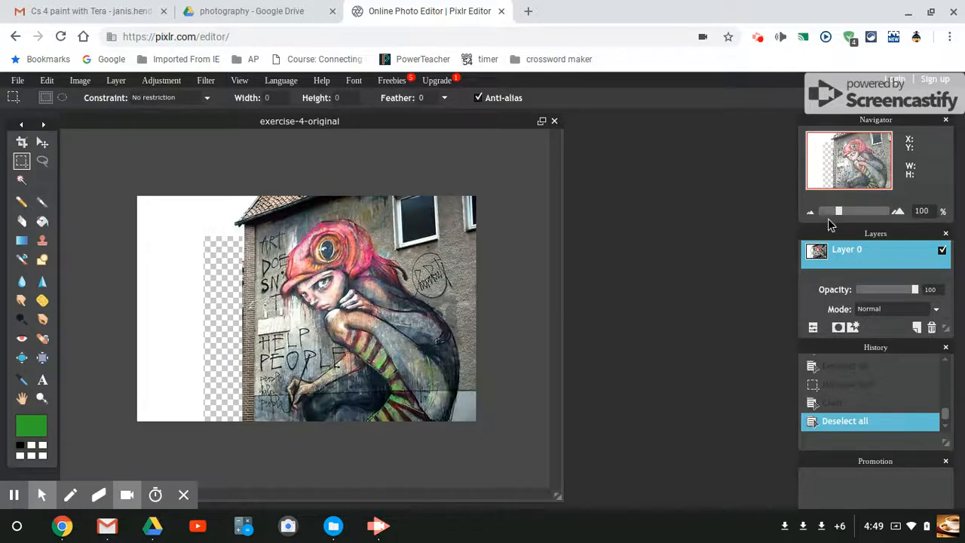
# Step: Erase the remaining street remnants along the brick wall's outer edge with a soft 15 px Eraser at 150% zoom
pyautogui.moveTo(839, 213); pyautogui.dragTo(842, 212)
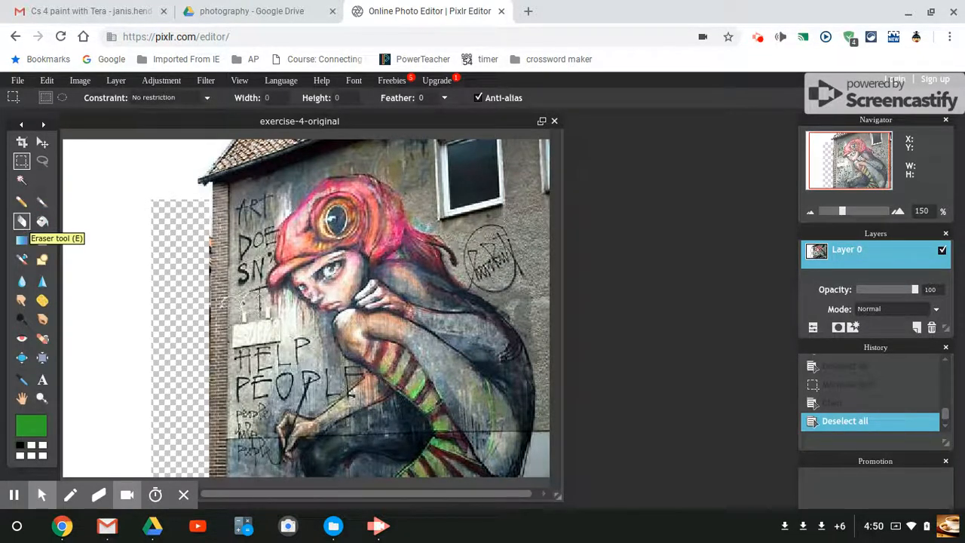
pyautogui.click(22, 222)
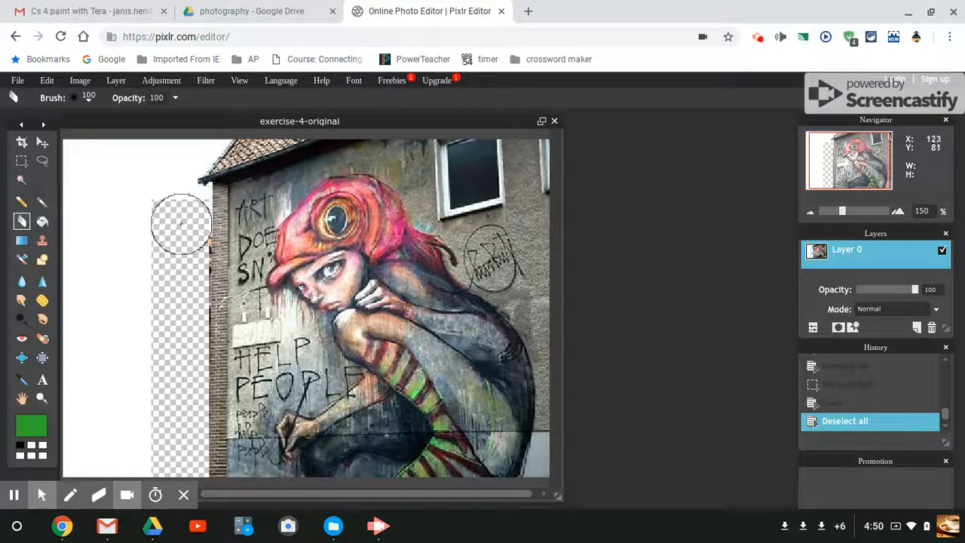
pyautogui.click(90, 104)
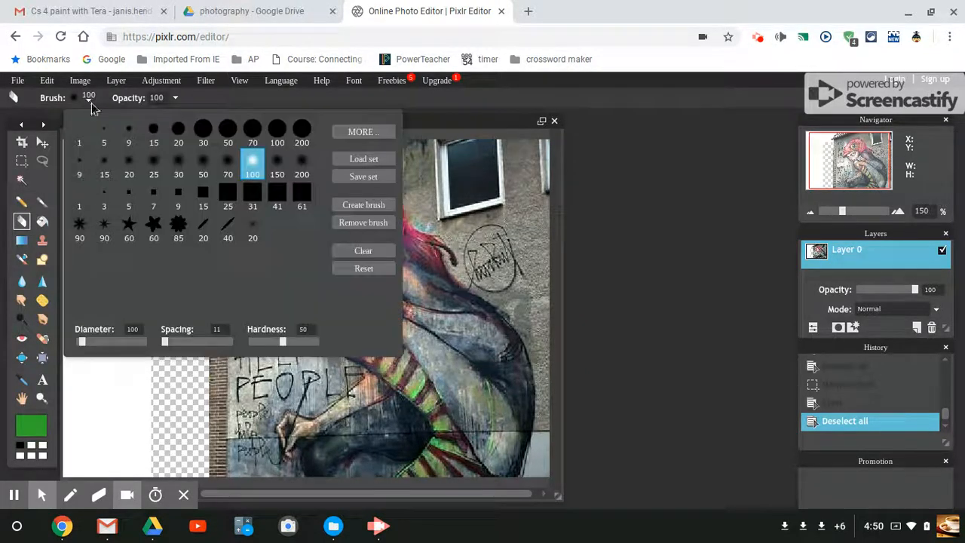
pyautogui.click(105, 167)
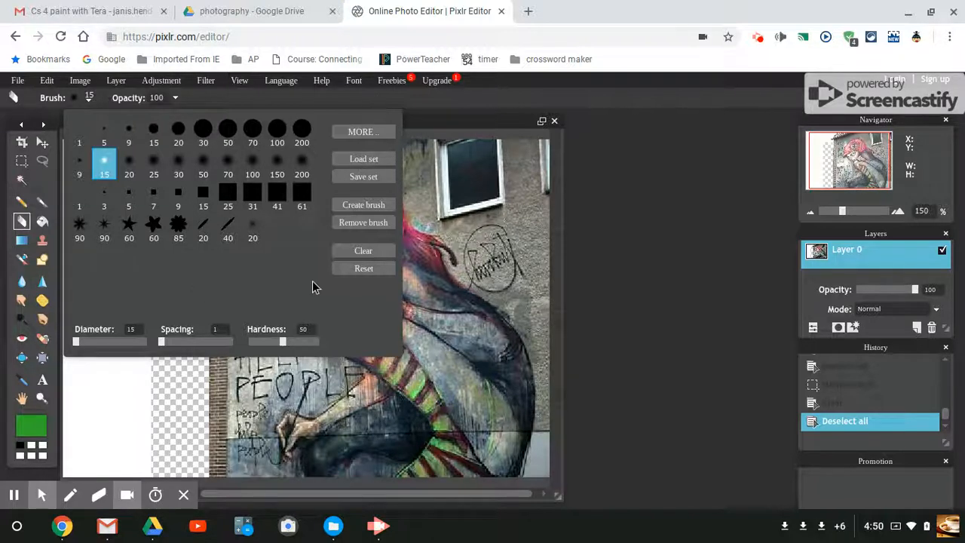
pyautogui.click(648, 213)
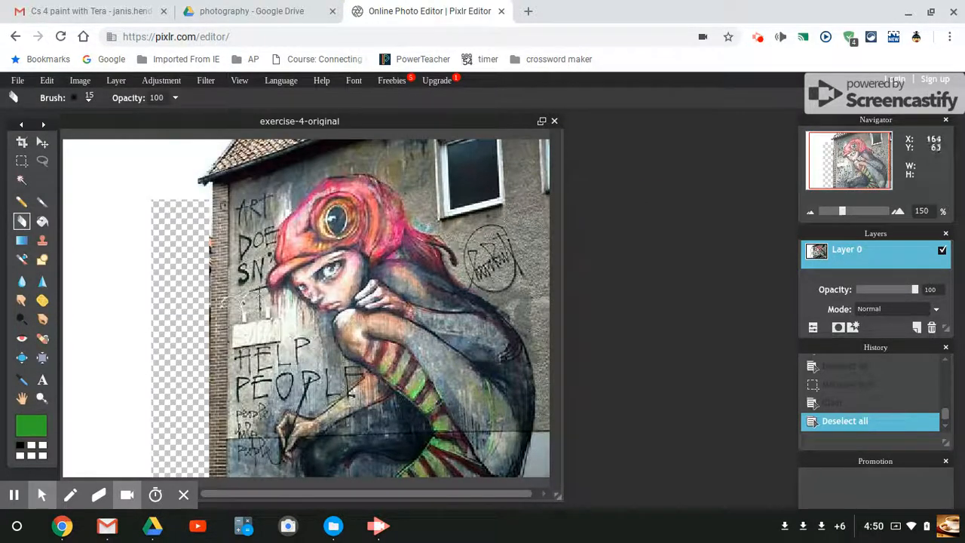
pyautogui.click(207, 201)
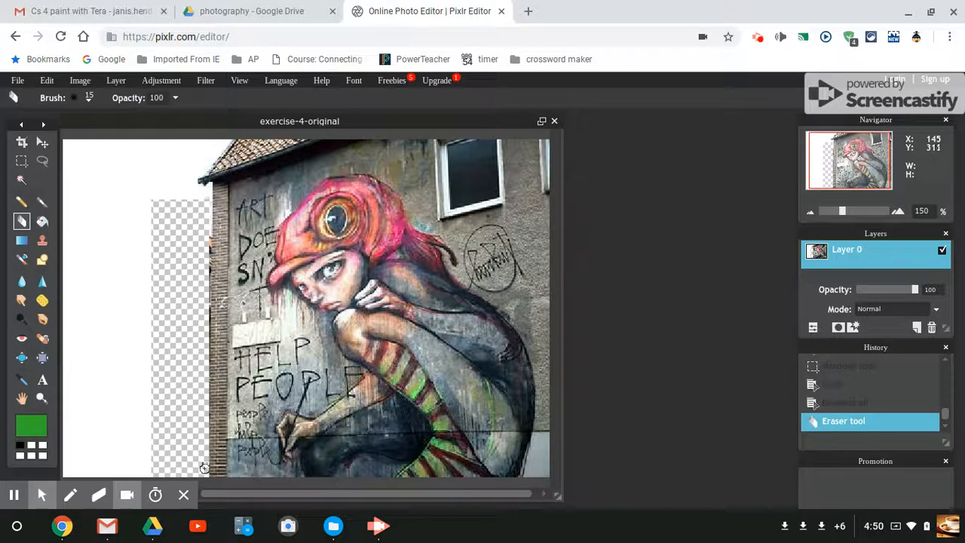
pyautogui.keyDown('shift'); pyautogui.click(204, 476); pyautogui.keyUp('shift')
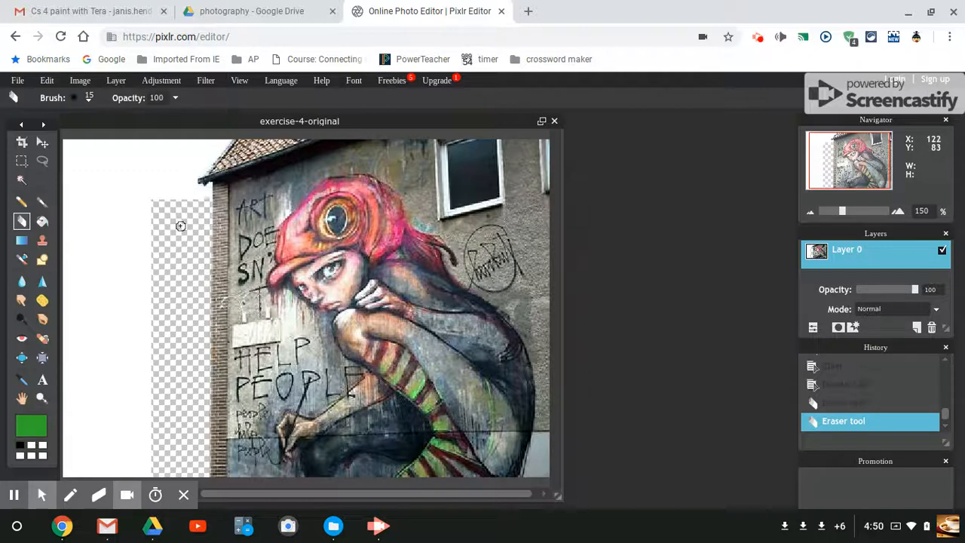
pyautogui.click(177, 279)
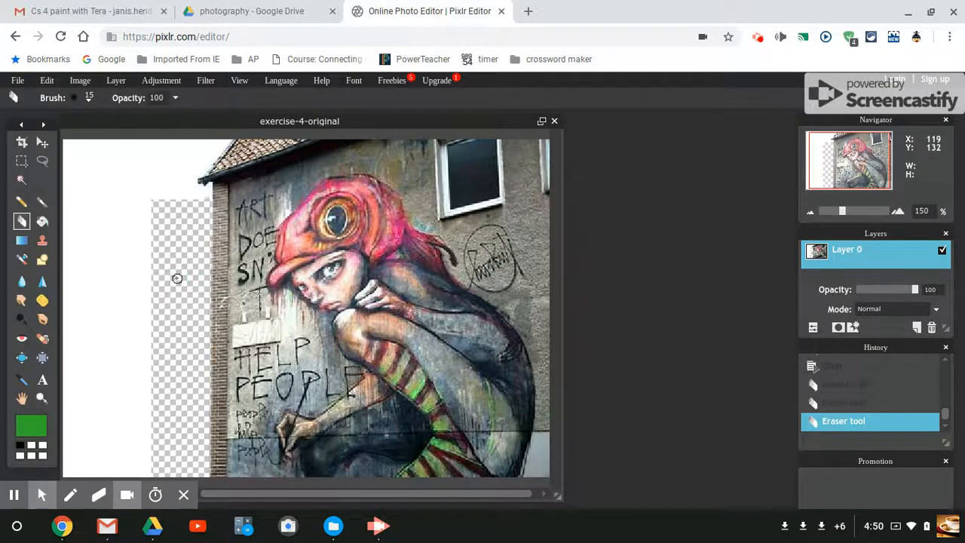
# Step: Set the main color to white (ffffff) and fill the transparent strip beside the wall with the Paint bucket
pyautogui.click(42, 221)
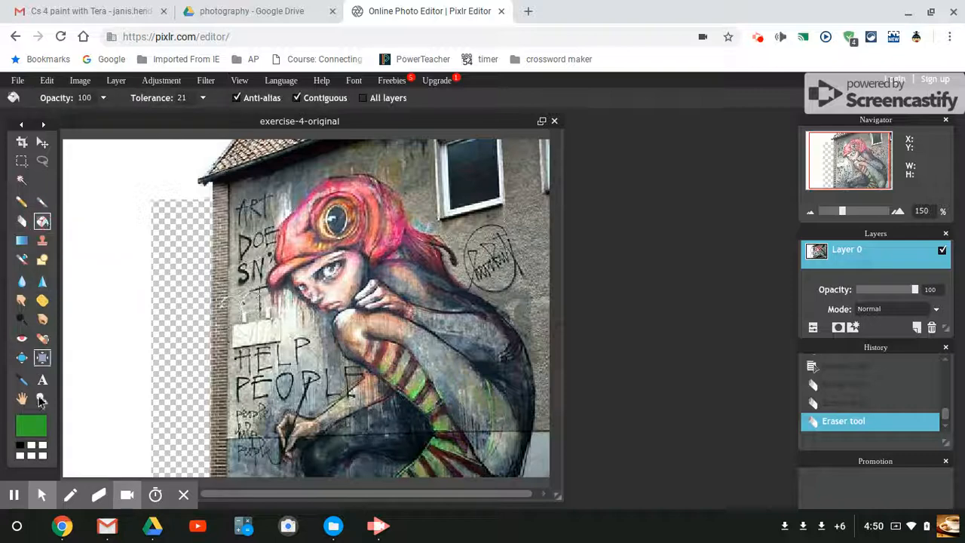
pyautogui.click(32, 446)
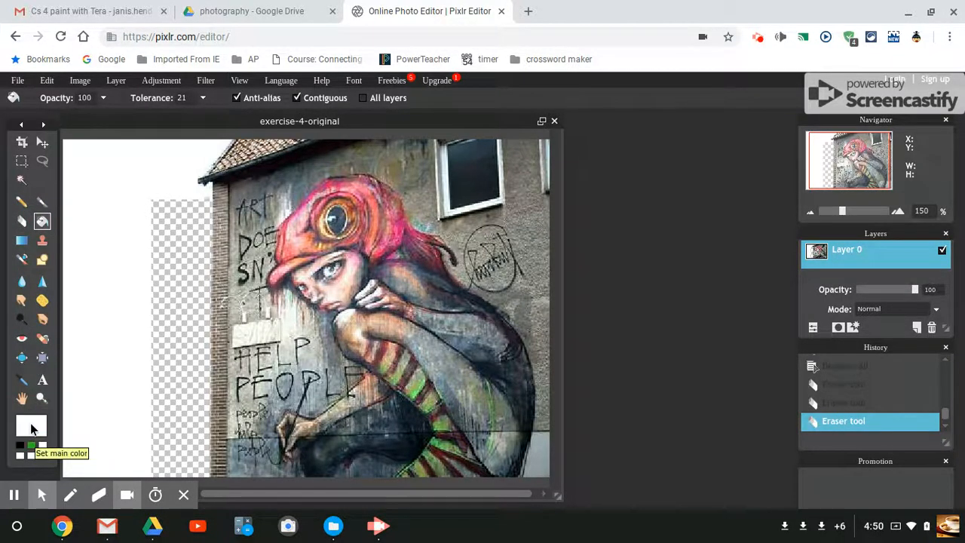
pyautogui.click(32, 429)
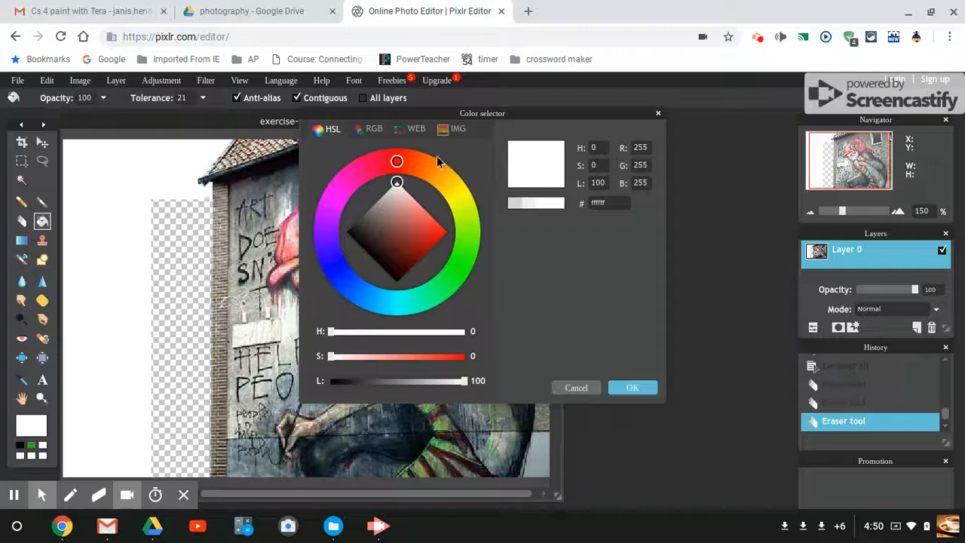
pyautogui.click(634, 388)
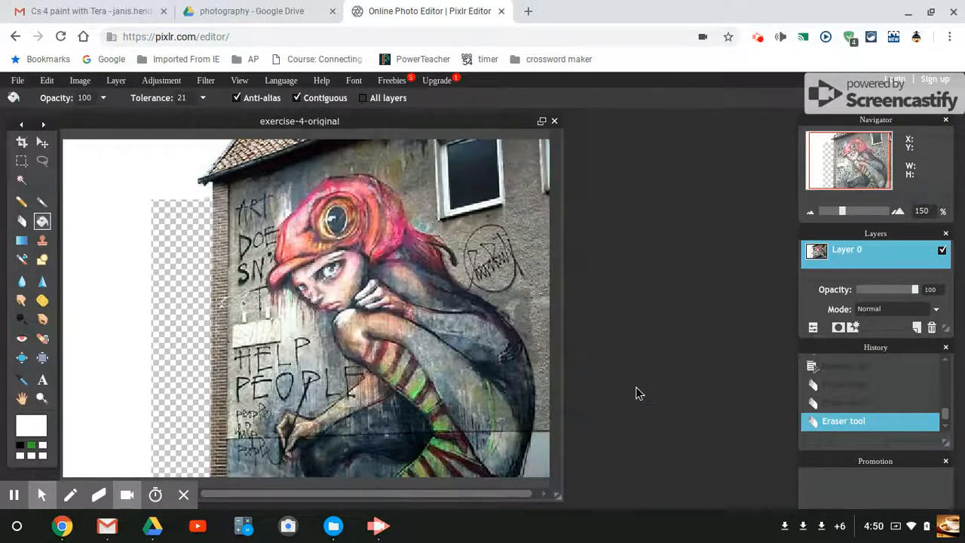
pyautogui.click(166, 276)
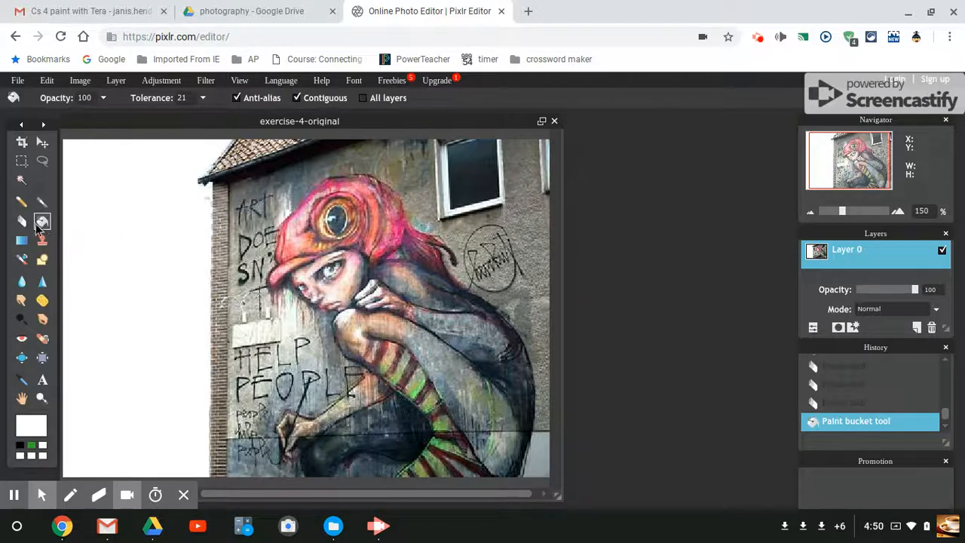
# Step: Paint over the leftover specks along the brick wall's outer edge in white with a soft 20 px Brush
pyautogui.click(42, 202)
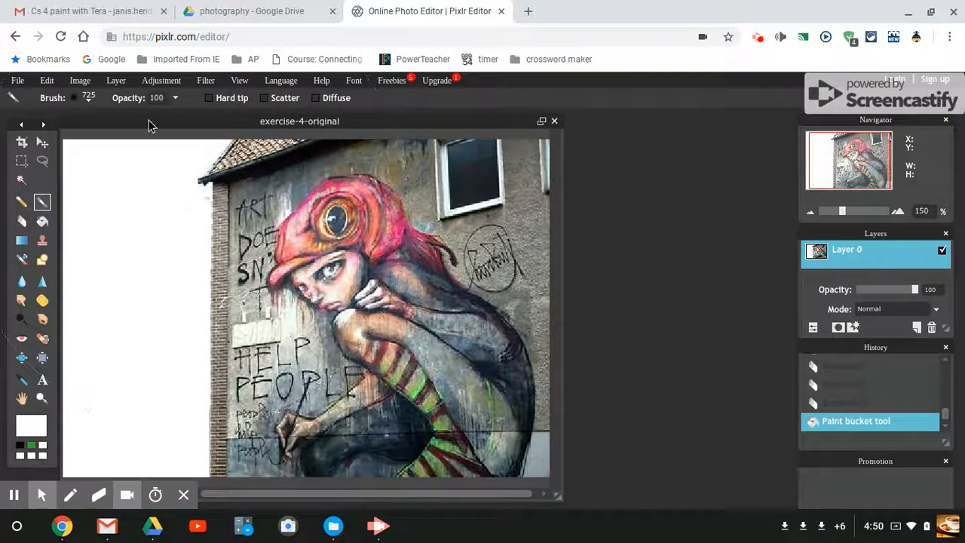
pyautogui.click(87, 98)
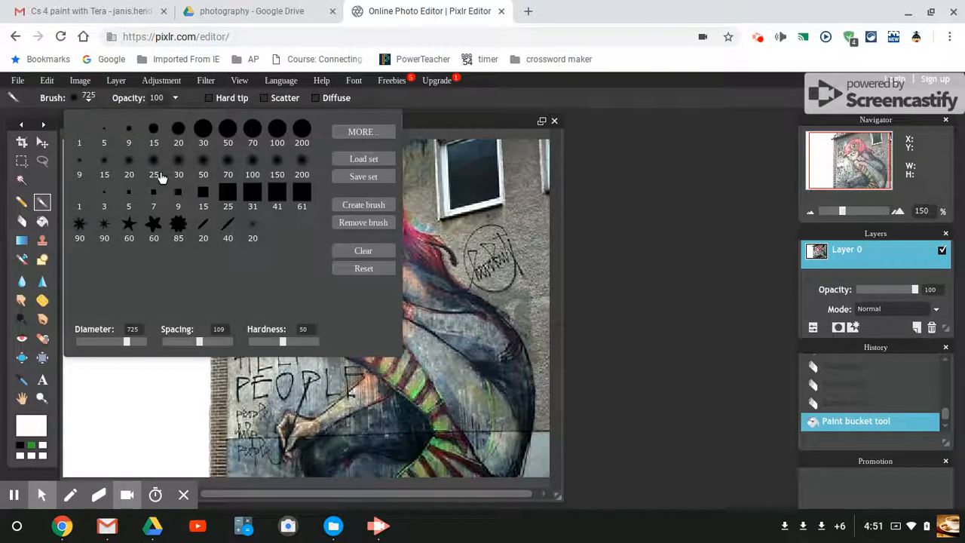
pyautogui.click(129, 168)
pyautogui.click(673, 203)
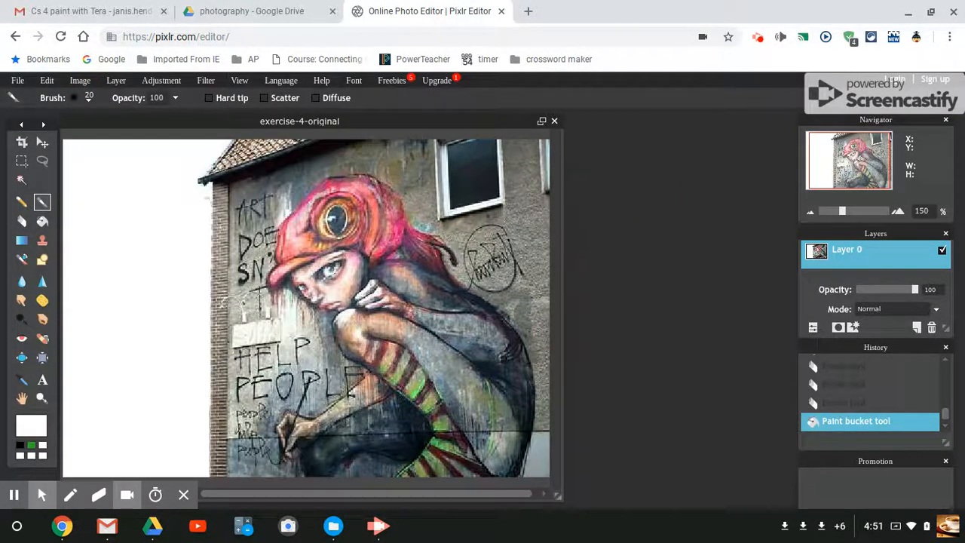
pyautogui.moveTo(205, 197); pyautogui.dragTo(203, 201)
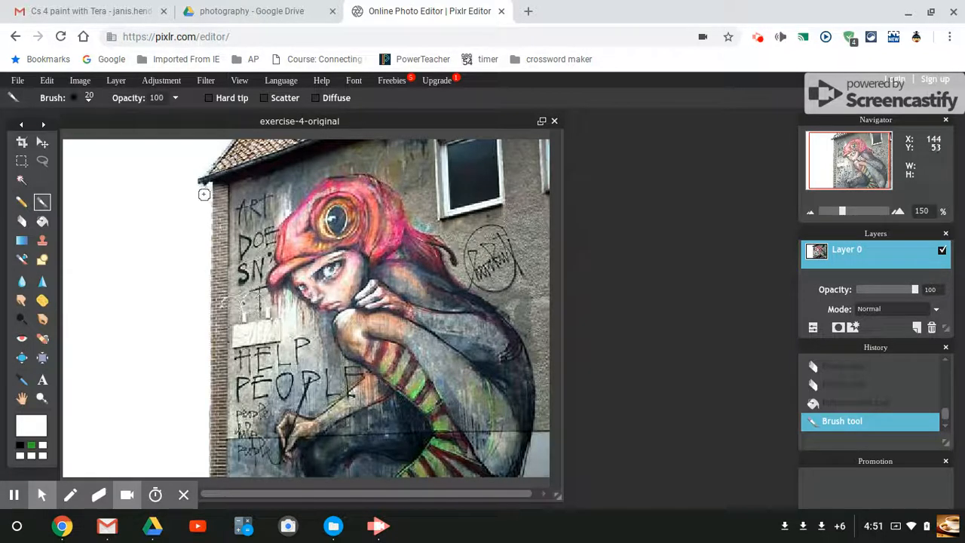
pyautogui.click(207, 196)
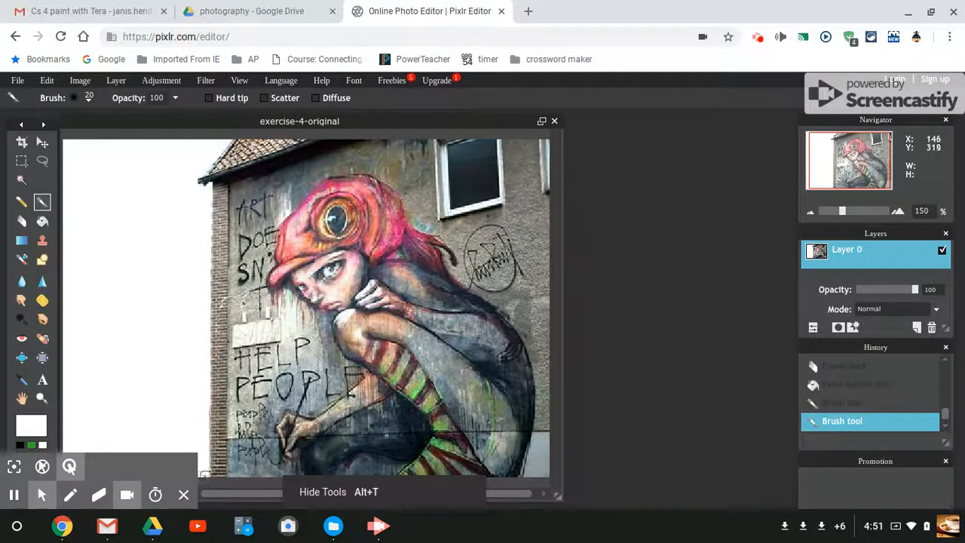
pyautogui.keyDown('shift'); pyautogui.click(203, 474); pyautogui.keyUp('shift')
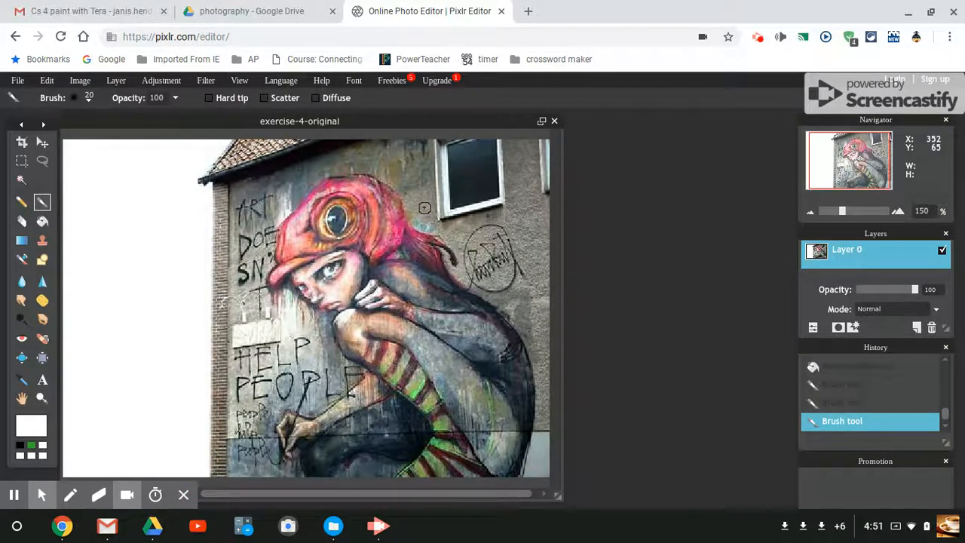
# Step: Save the image as exercise-4-done in JPEG format at maximum quality to the Screencastify folder in My Drive
pyautogui.click(16, 80)
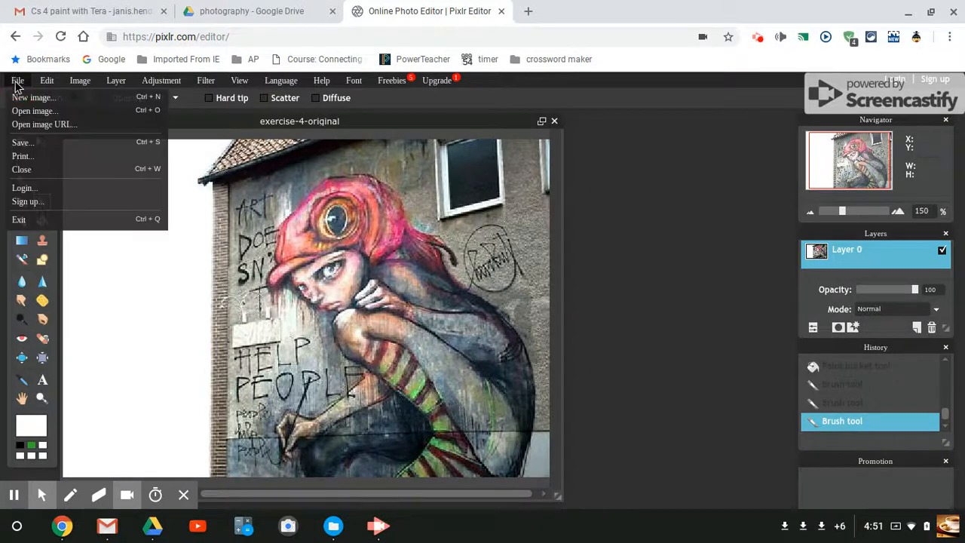
pyautogui.click(36, 141)
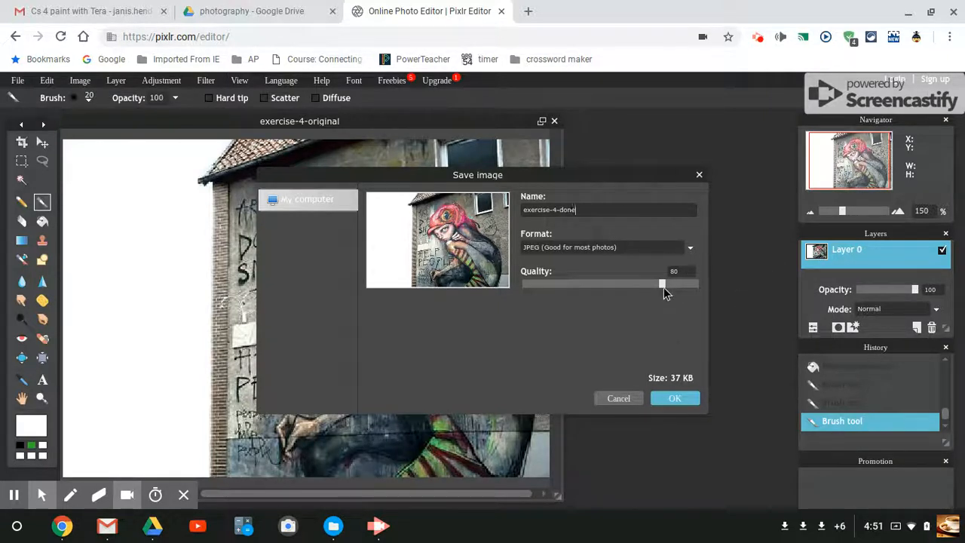
pyautogui.moveTo(663, 287); pyautogui.dragTo(715, 293)
pyautogui.click(674, 398)
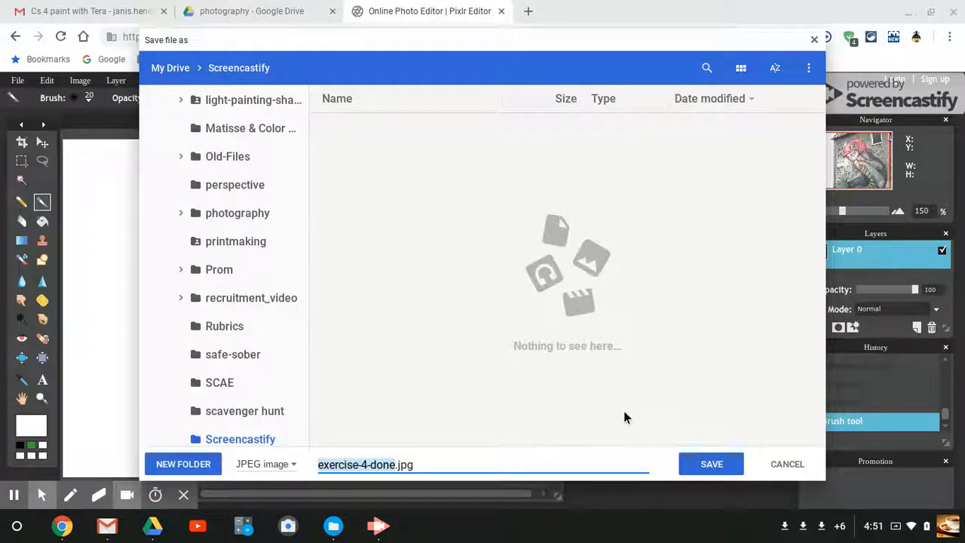
pyautogui.click(699, 465)
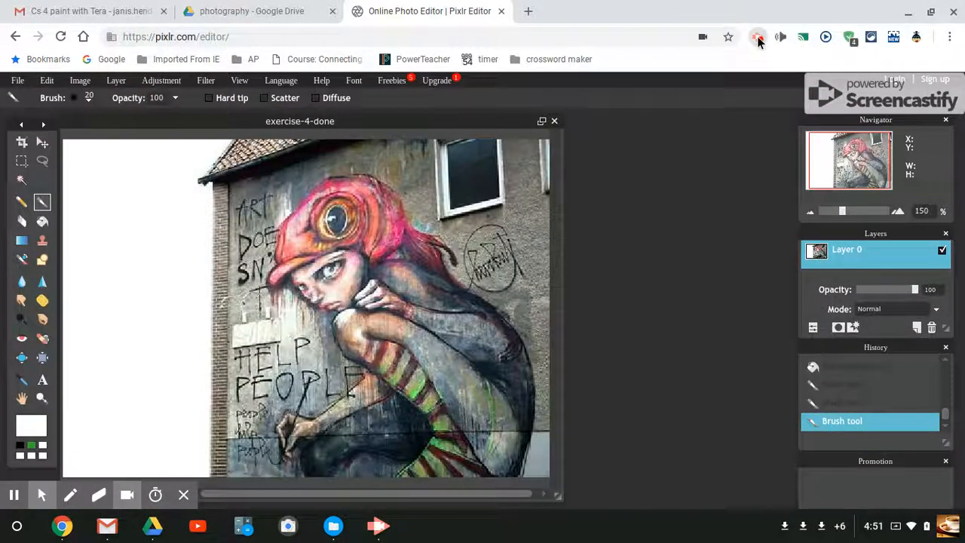
pyautogui.click(758, 38)
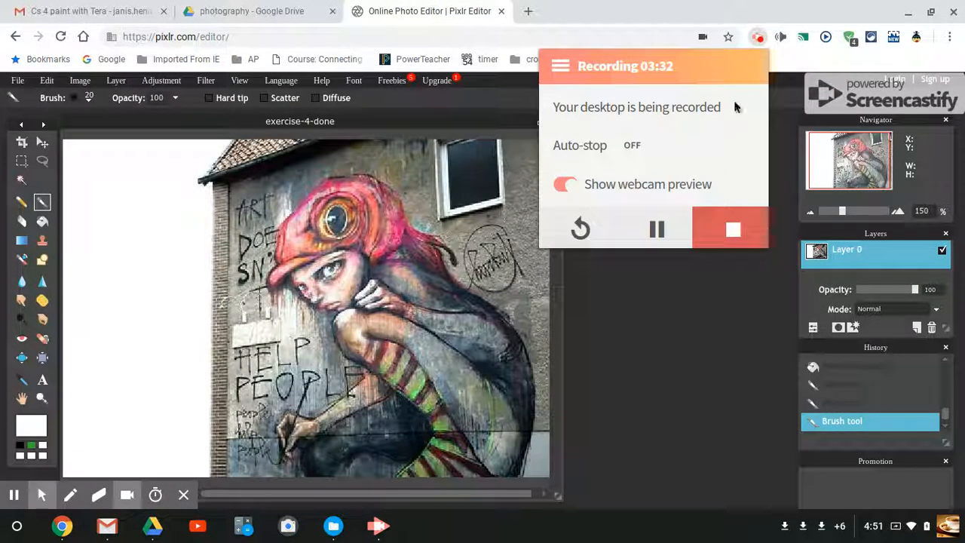